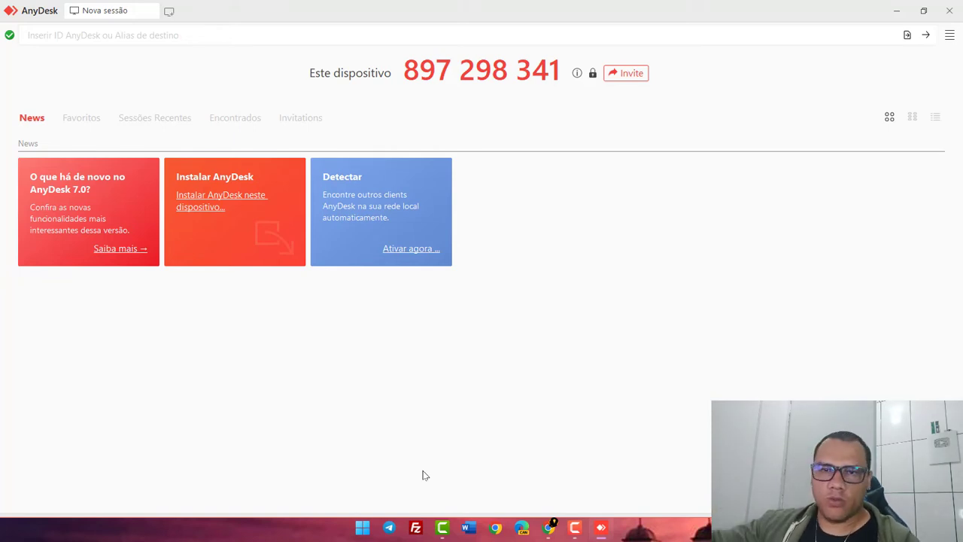
Install AnyDesk on this device with the default options via 'Aceitar & Instalar'.
left_click(192, 202)
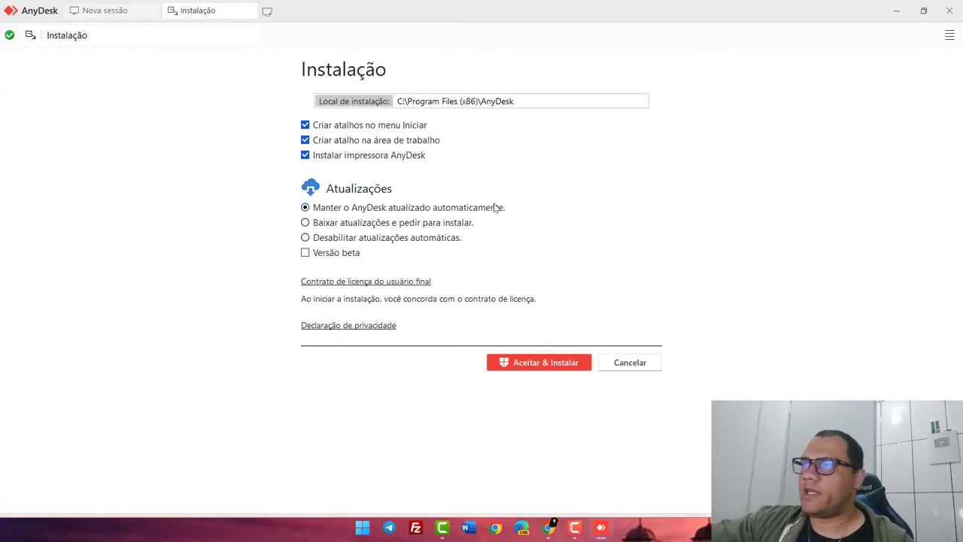
left_click(539, 364)
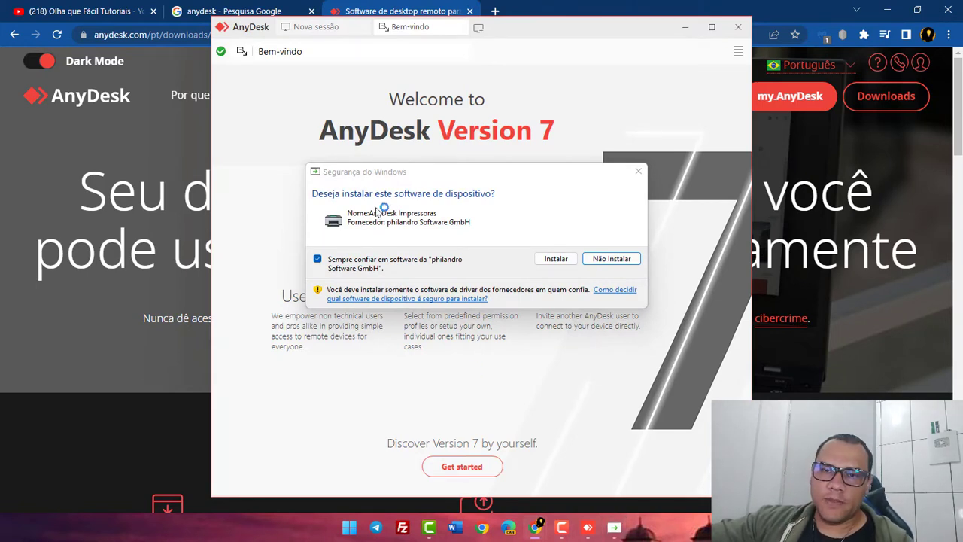
Allow the AnyDesk printer driver install and restore the AnyDesk window from the taskbar.
left_click(556, 260)
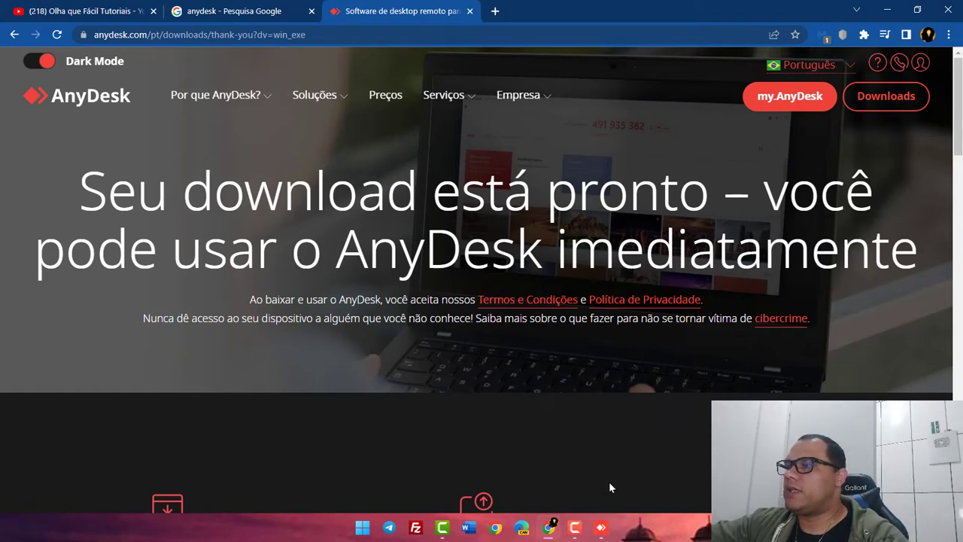
left_click(601, 531)
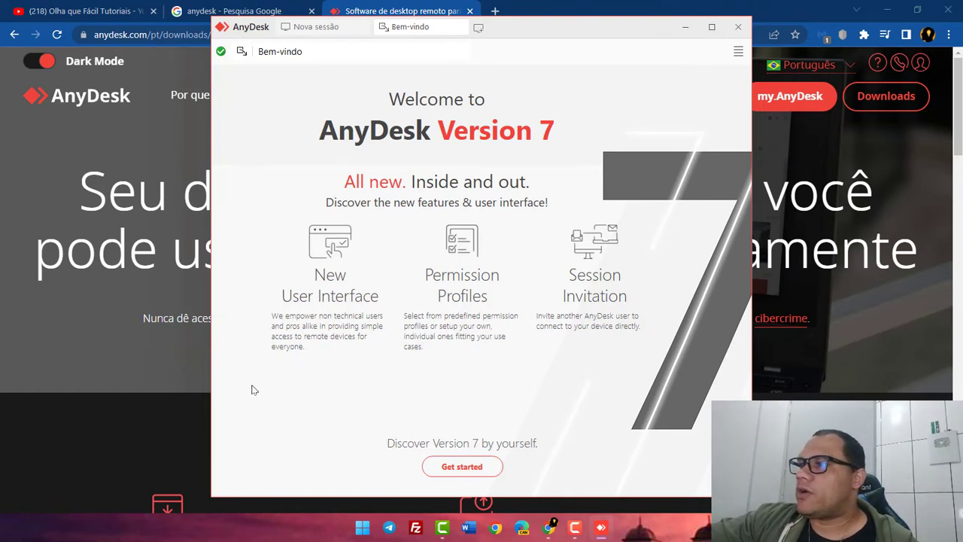
Close the 'Bem-vindo' welcome tab to reach the main page.
left_click(460, 28)
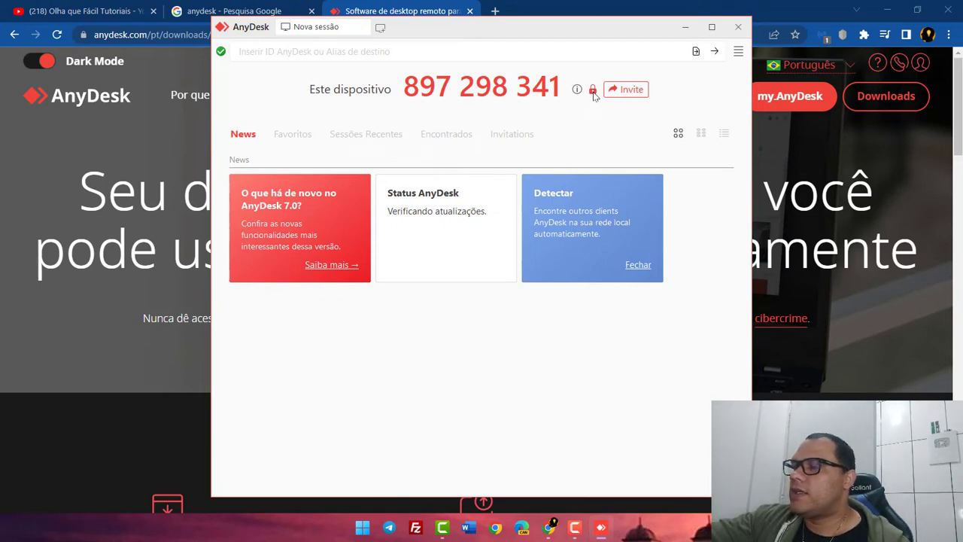
Apply an unattended-access password using the Full Access permission profile.
left_click(592, 90)
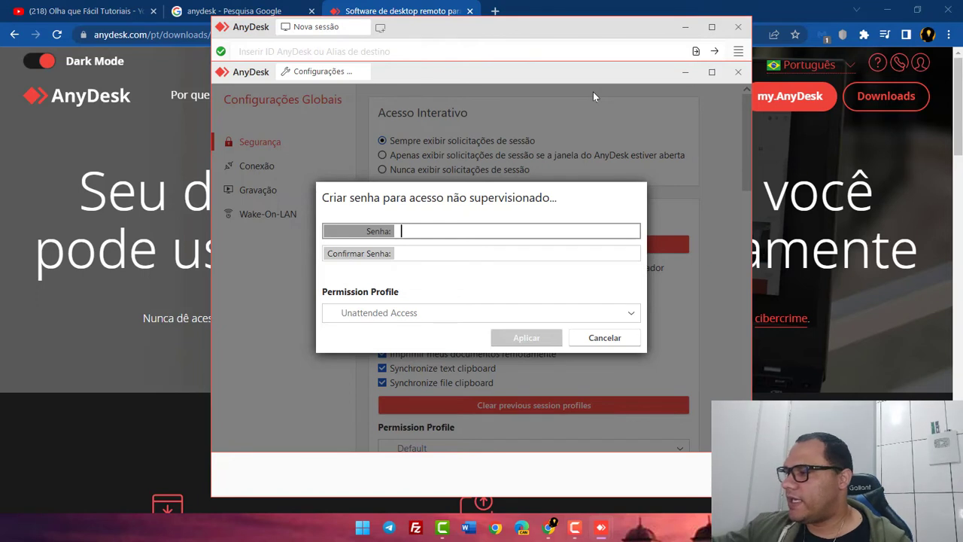
type("123")
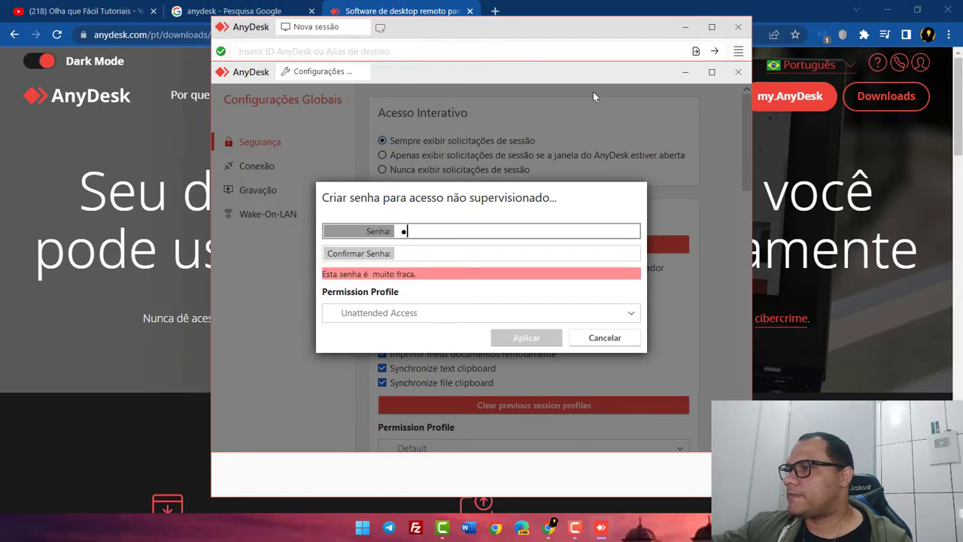
type("456")
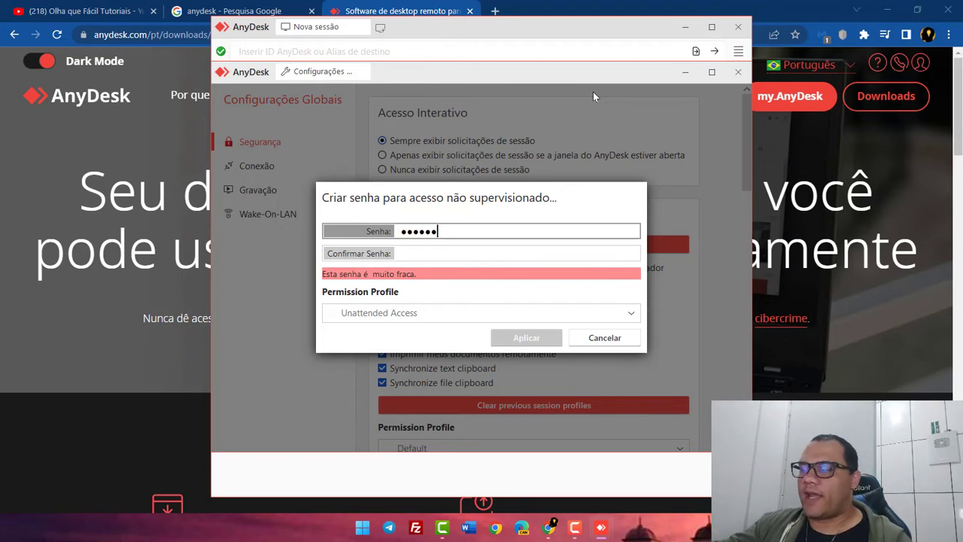
type("7")
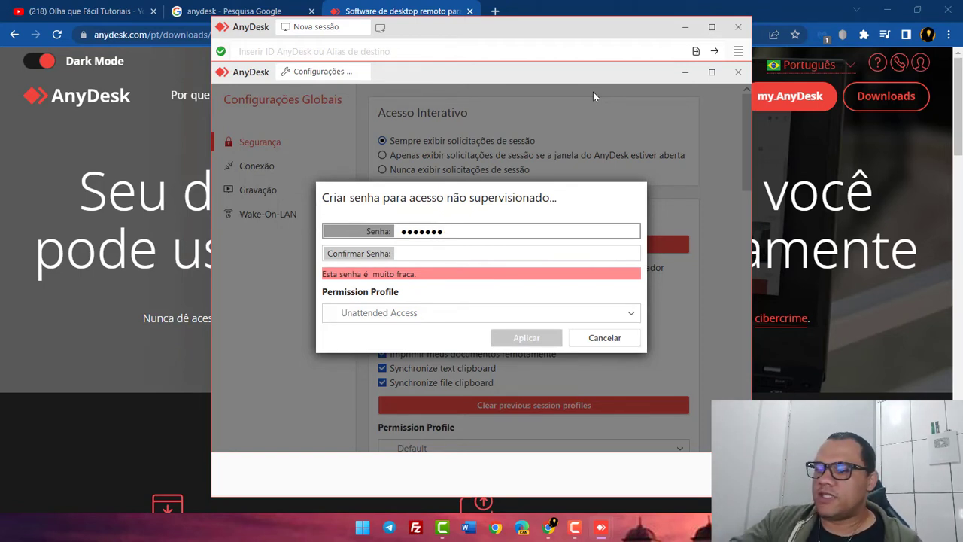
type("8")
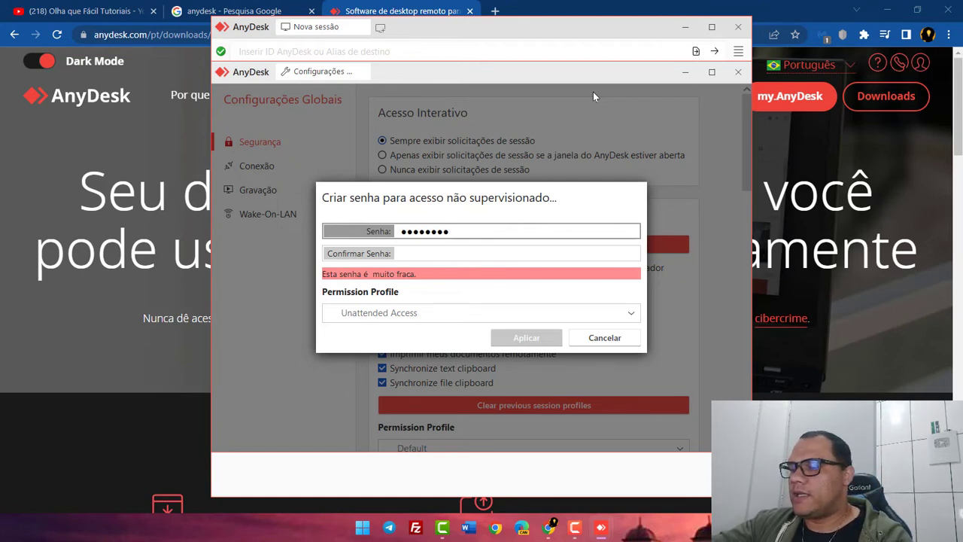
type("90abcd")
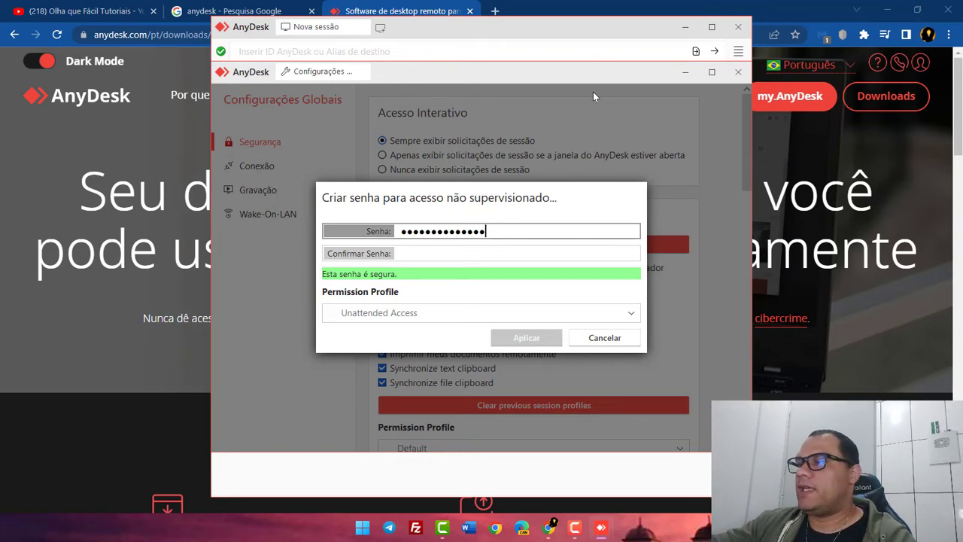
left_click(419, 315)
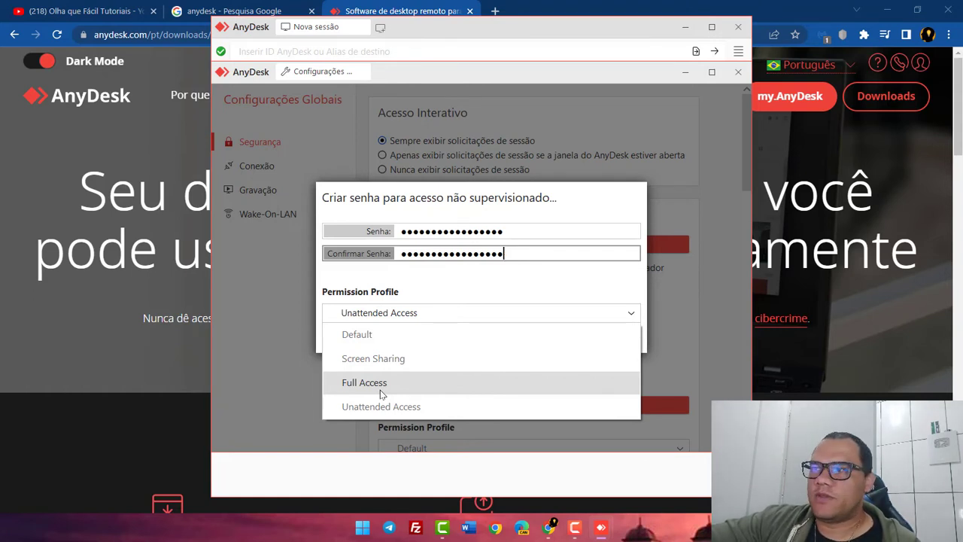
left_click(380, 385)
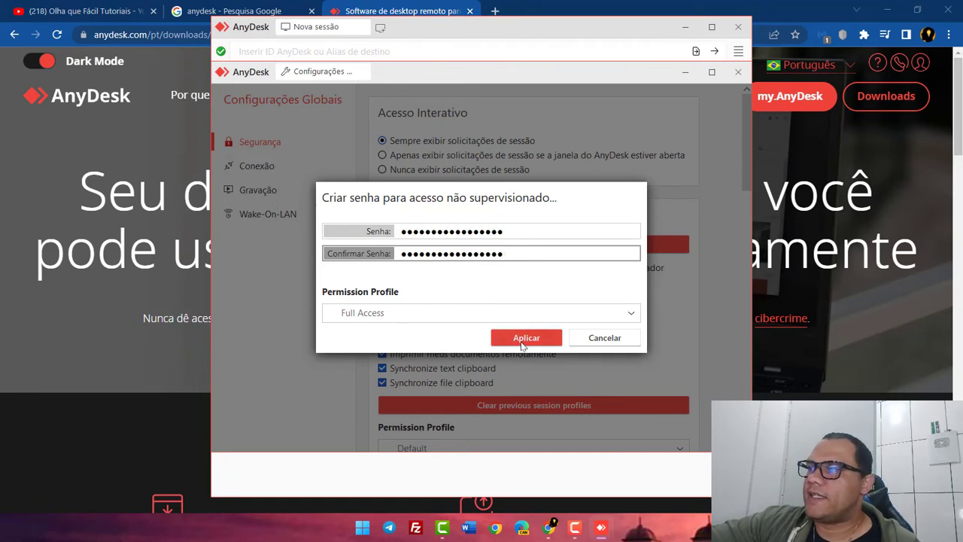
left_click(518, 340)
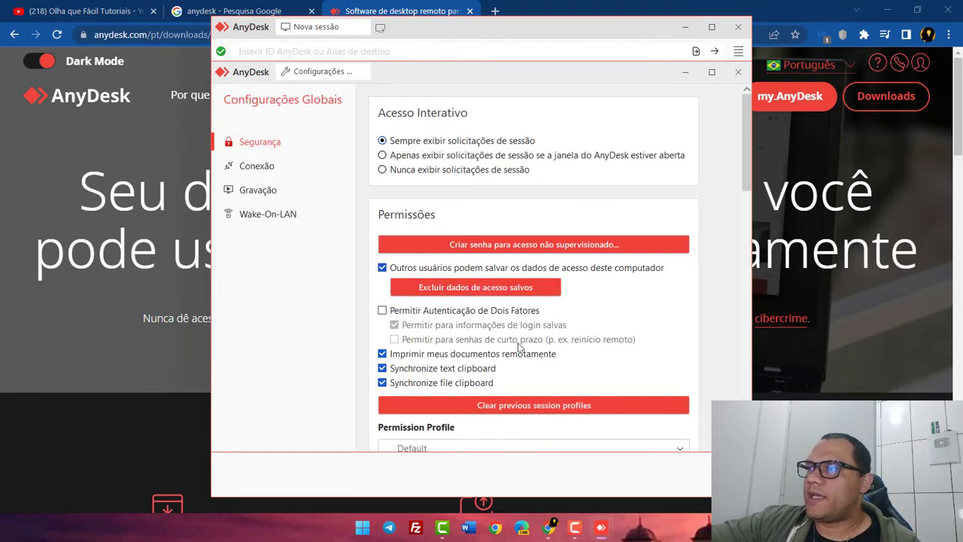
Scroll through Configurações Globais and close the settings window.
scroll(511, 293, "down", 5)
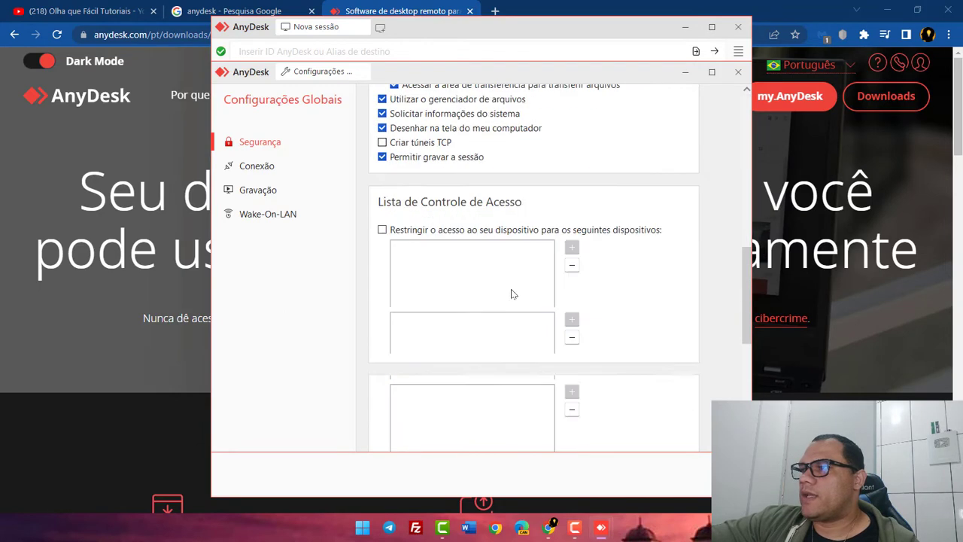
scroll(534, 342, "up", 8)
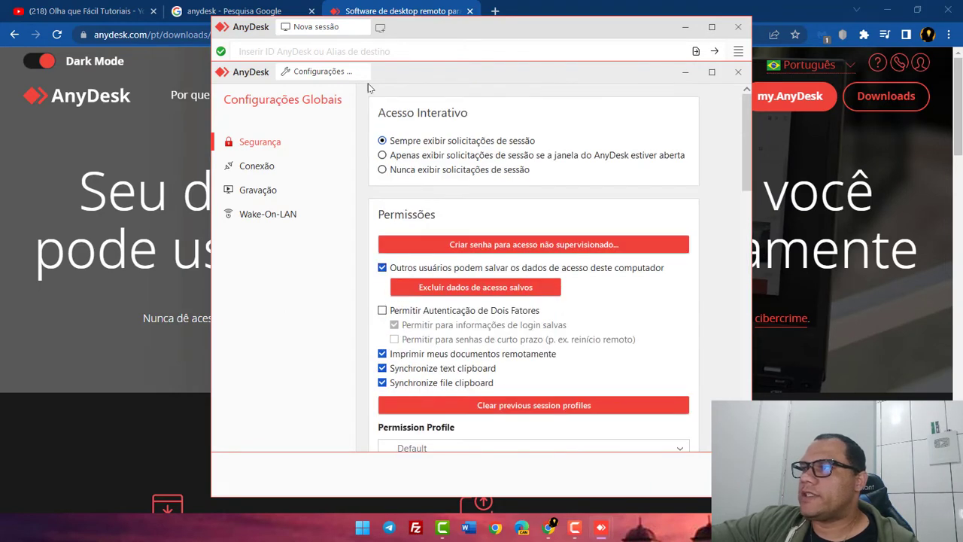
left_click(738, 72)
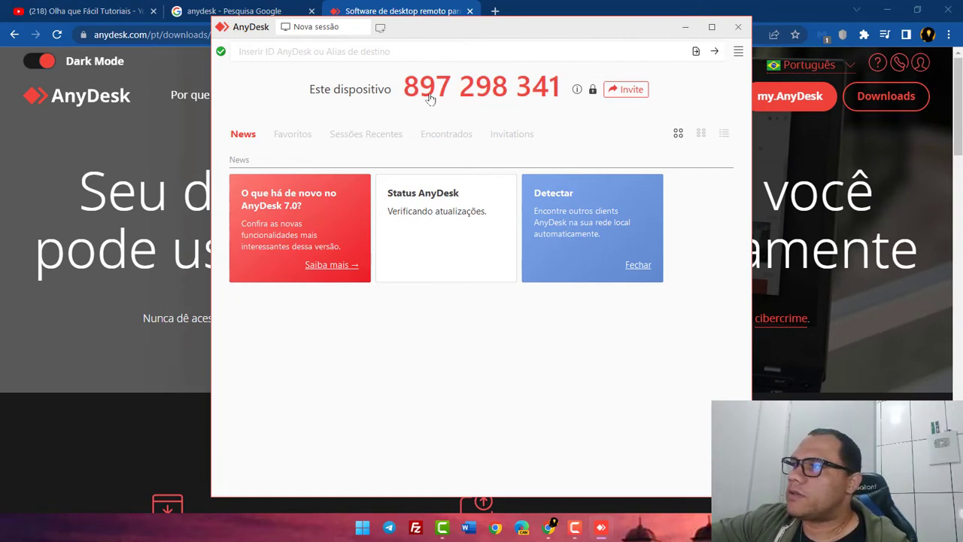
Copy this device's own address, paste it into the remote address field, and connect.
right_click(547, 91)
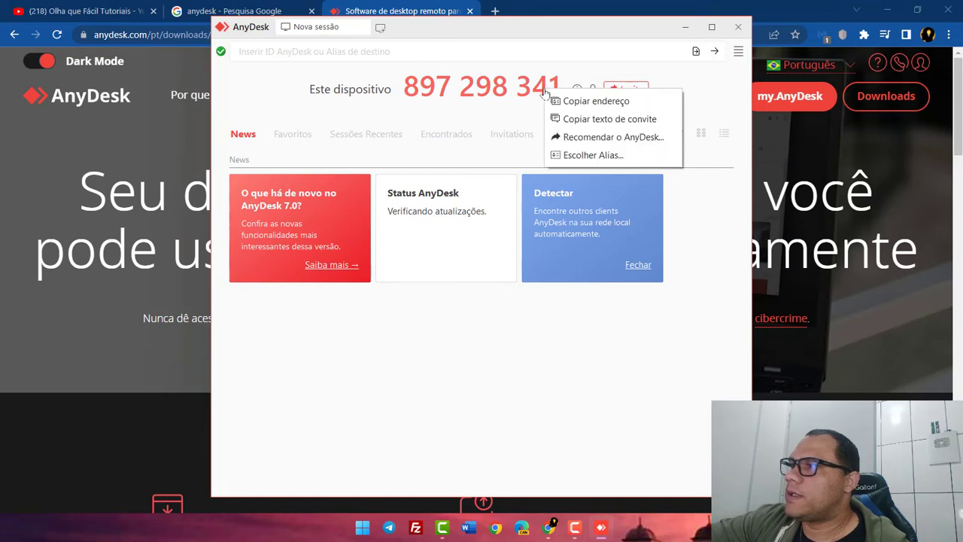
left_click(587, 100)
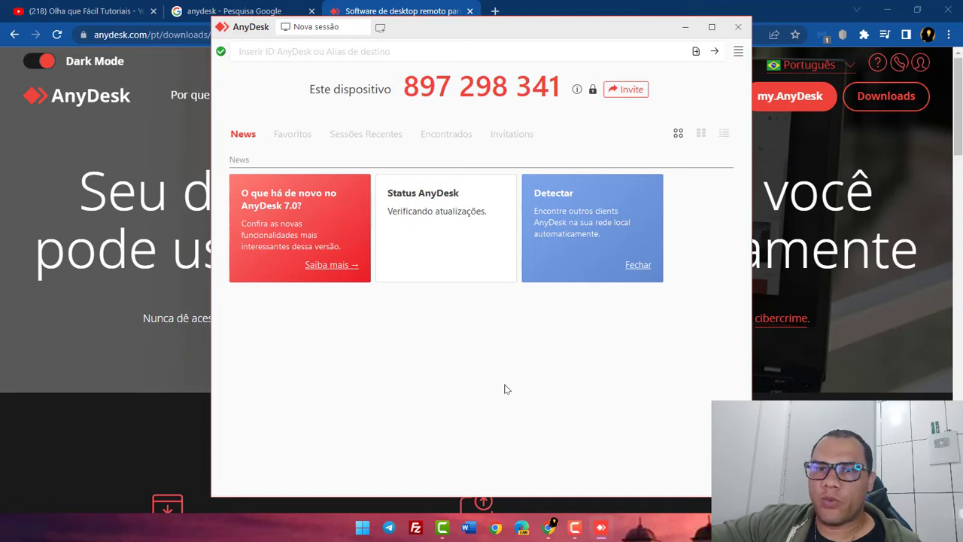
left_click(310, 52)
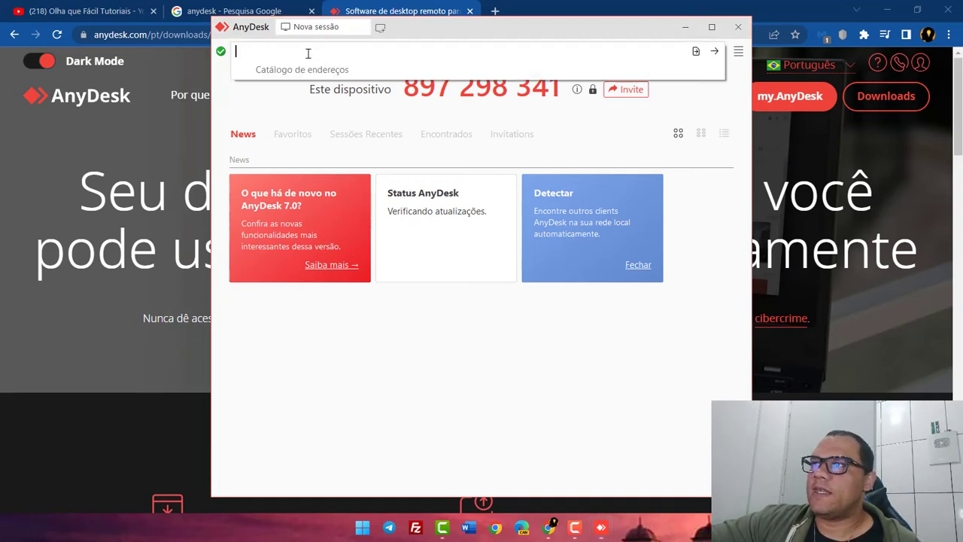
right_click(308, 52)
left_click(335, 108)
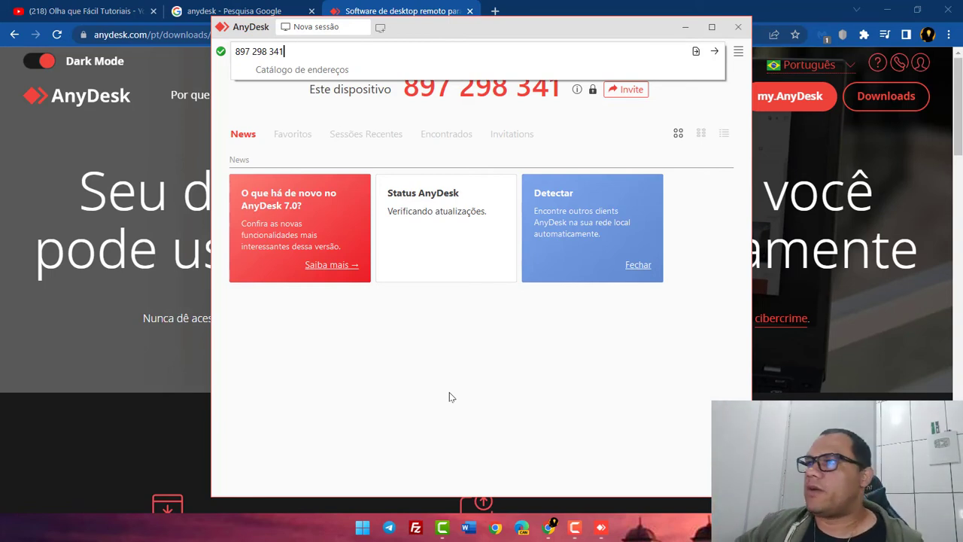
key("Return")
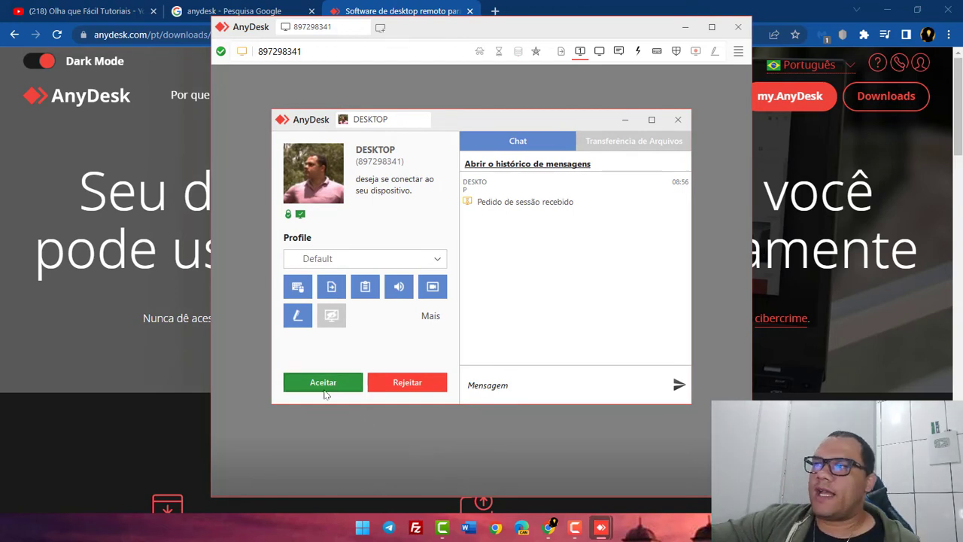
Grant the incoming session the Full Access permission profile.
left_click(430, 315)
left_click(423, 249)
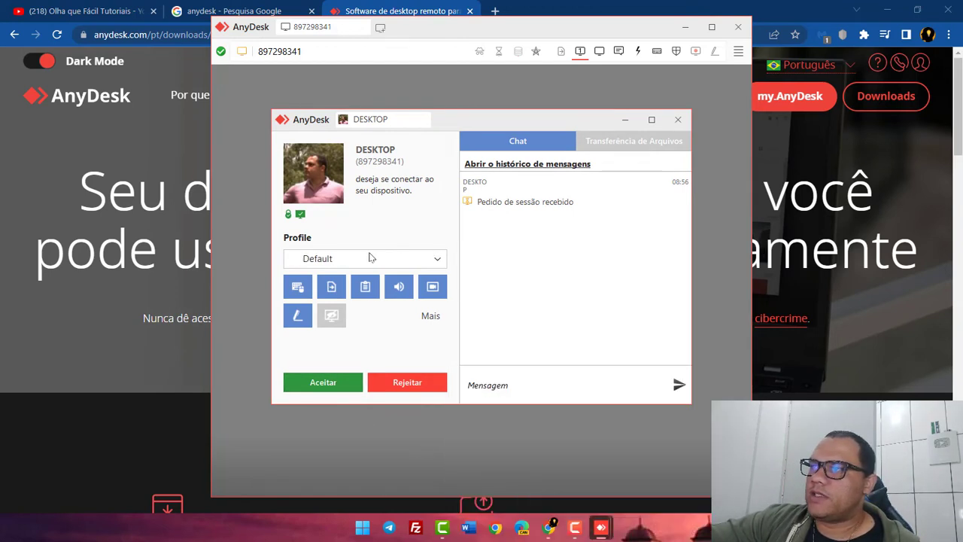
left_click(340, 259)
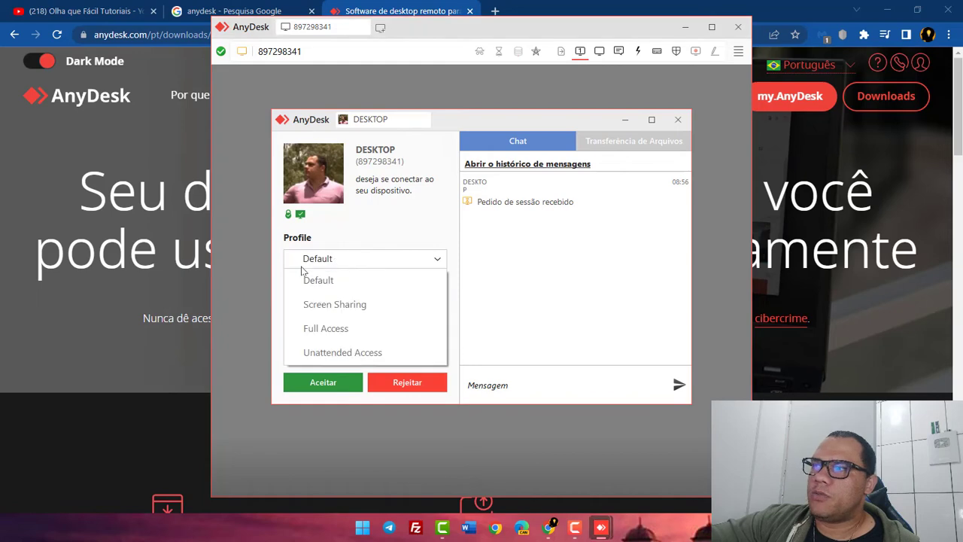
left_click(325, 331)
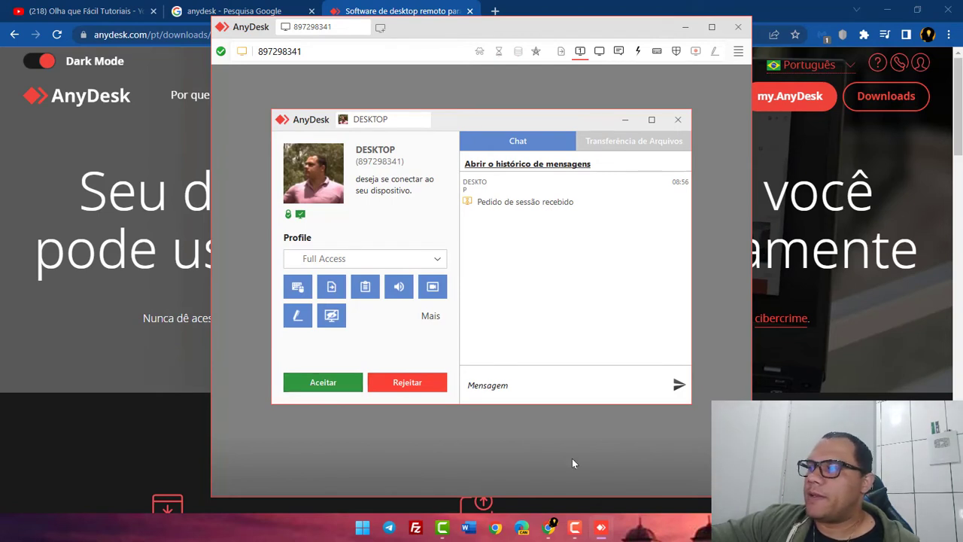
Accept the incoming connection, minimize the request panel, and maximize the remote desktop window.
mouse_move(604, 536)
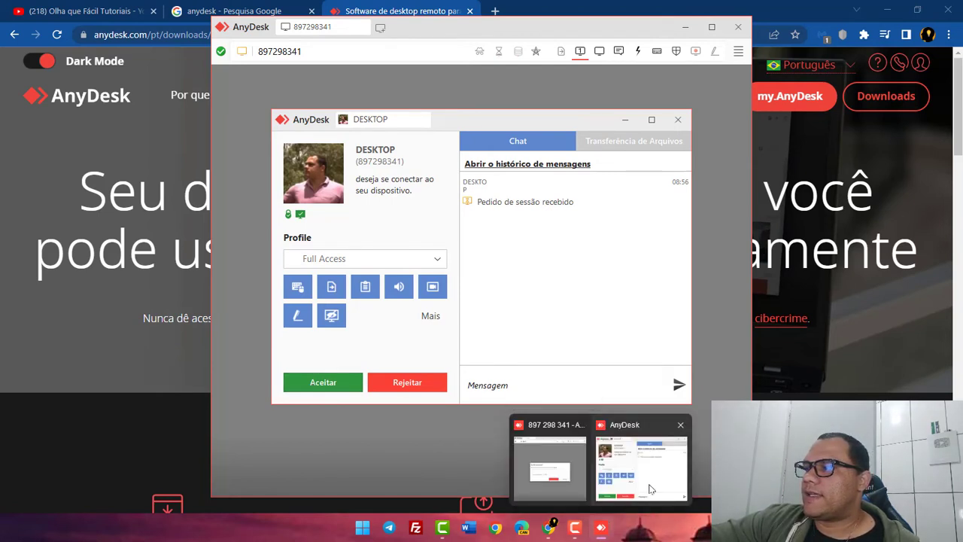
left_click(552, 449)
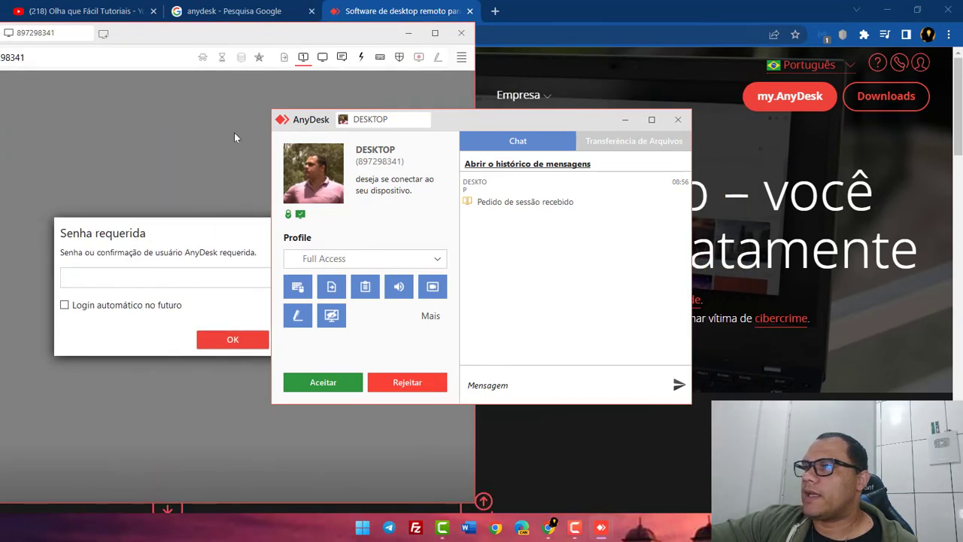
left_click(92, 271)
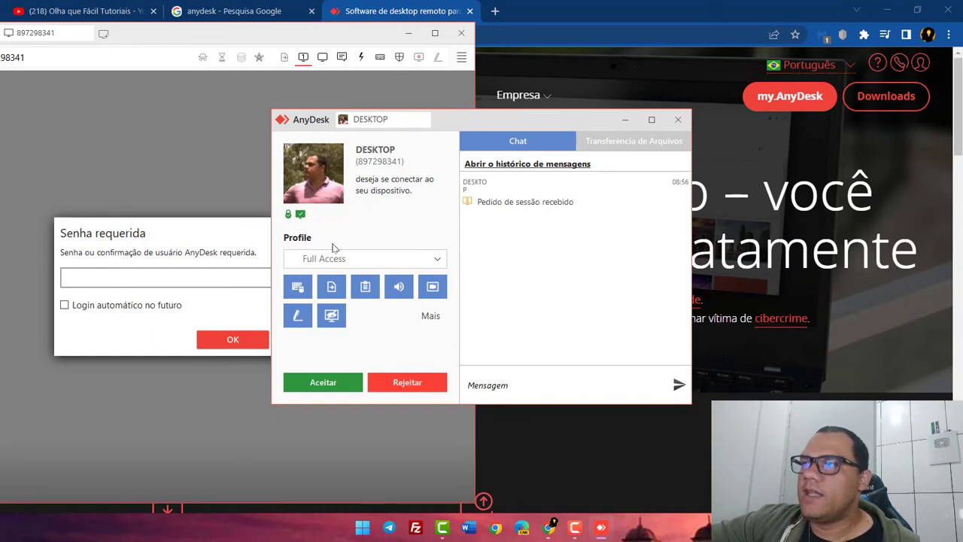
left_click(323, 384)
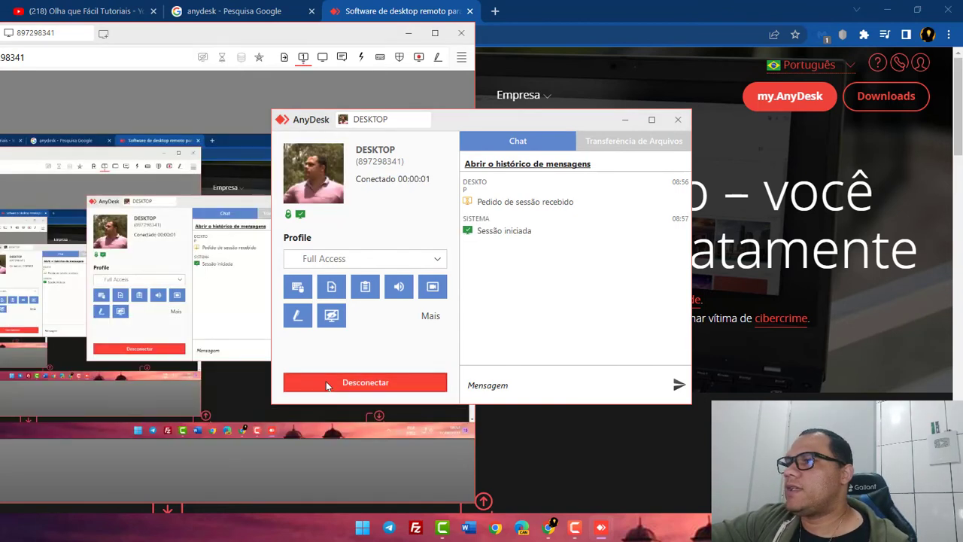
left_click(625, 120)
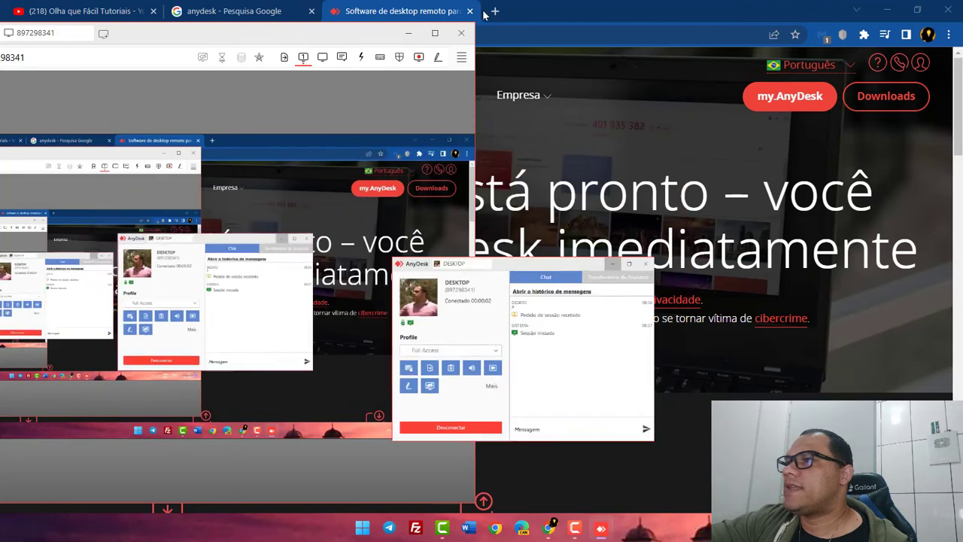
left_click(435, 34)
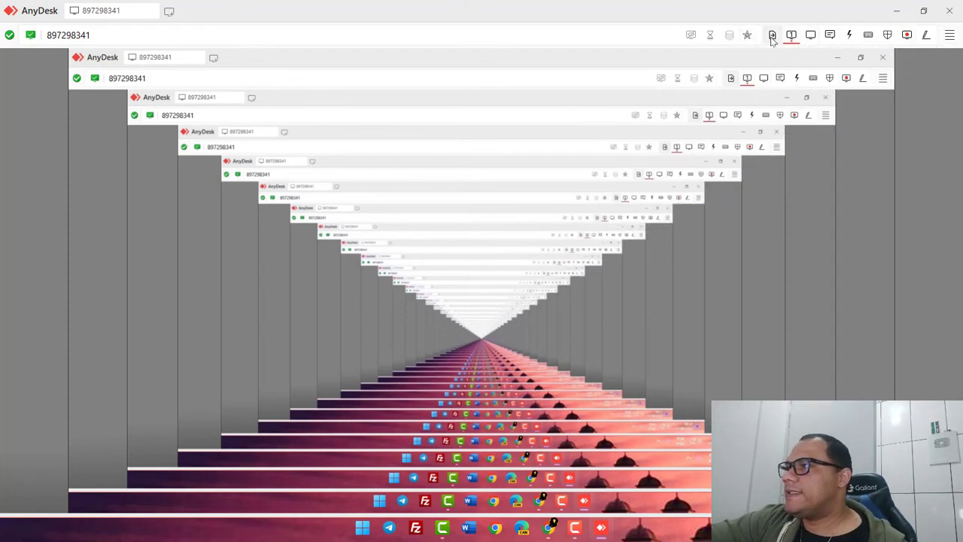
left_click(829, 35)
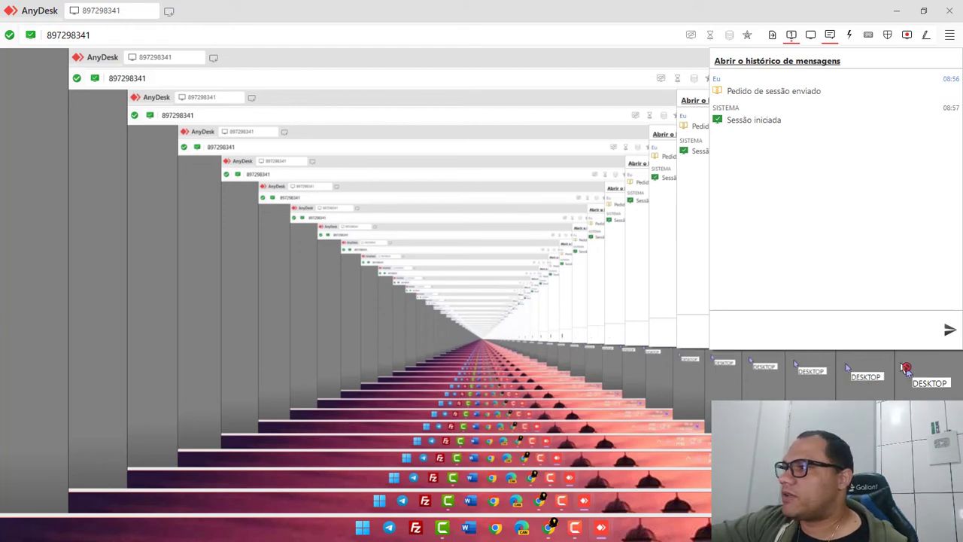
left_click(760, 15)
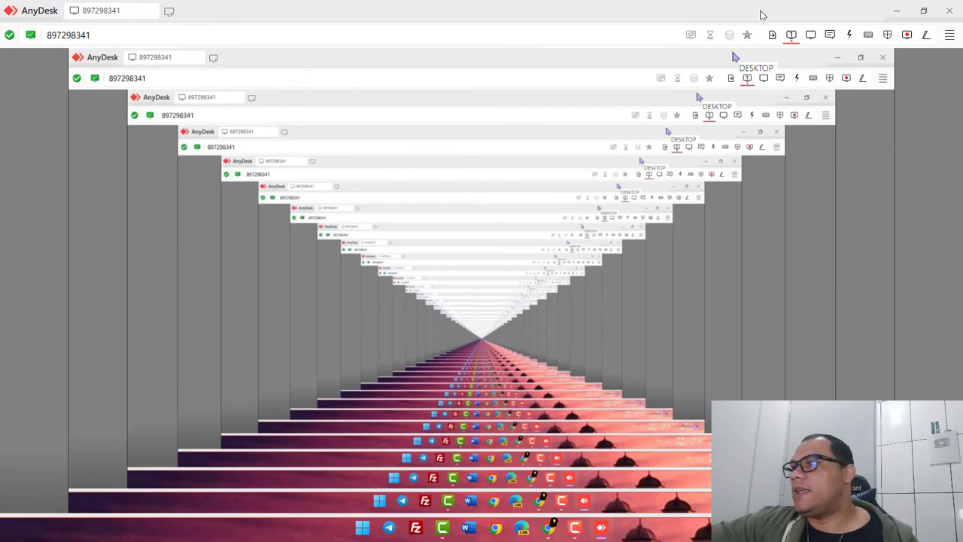
Change the session display quality to Equilibrado and verify it in the display settings.
left_click(811, 36)
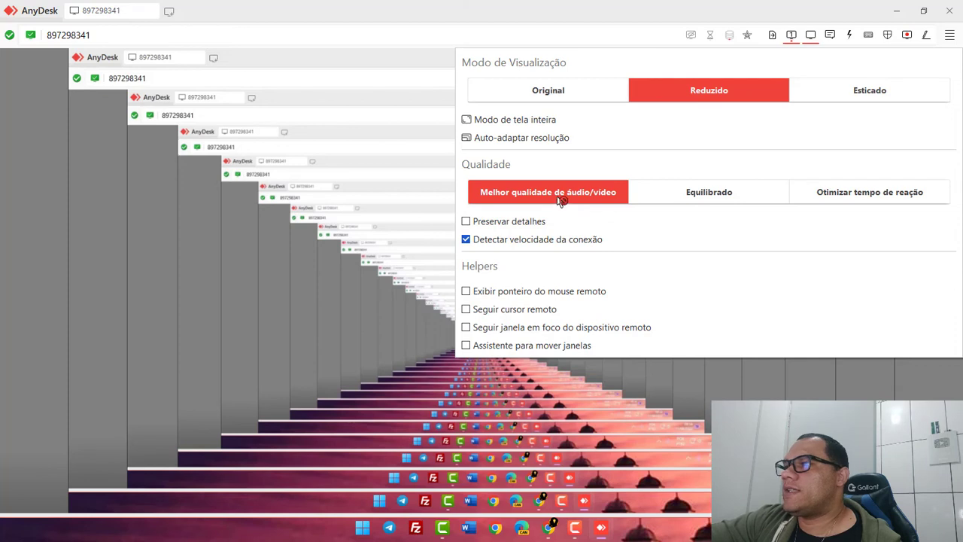
left_click(725, 194)
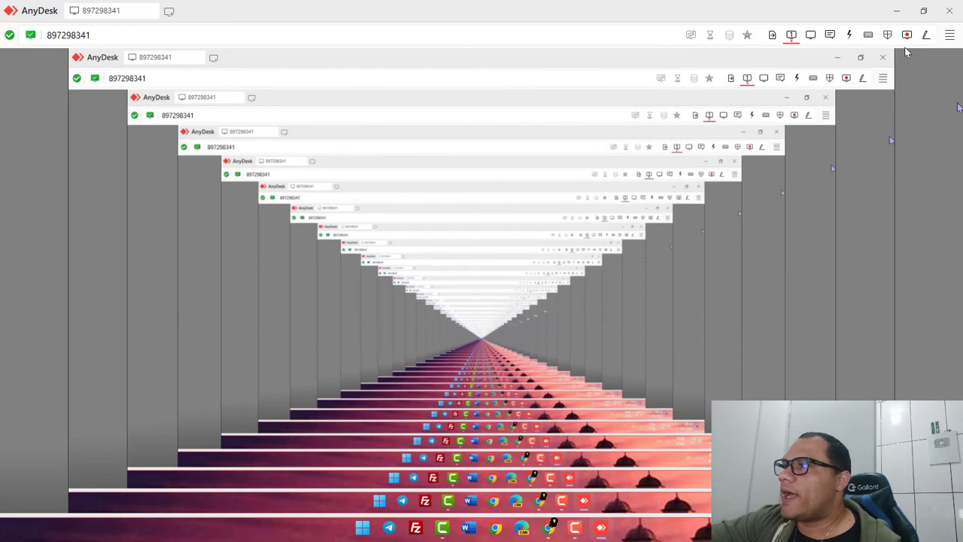
left_click(812, 37)
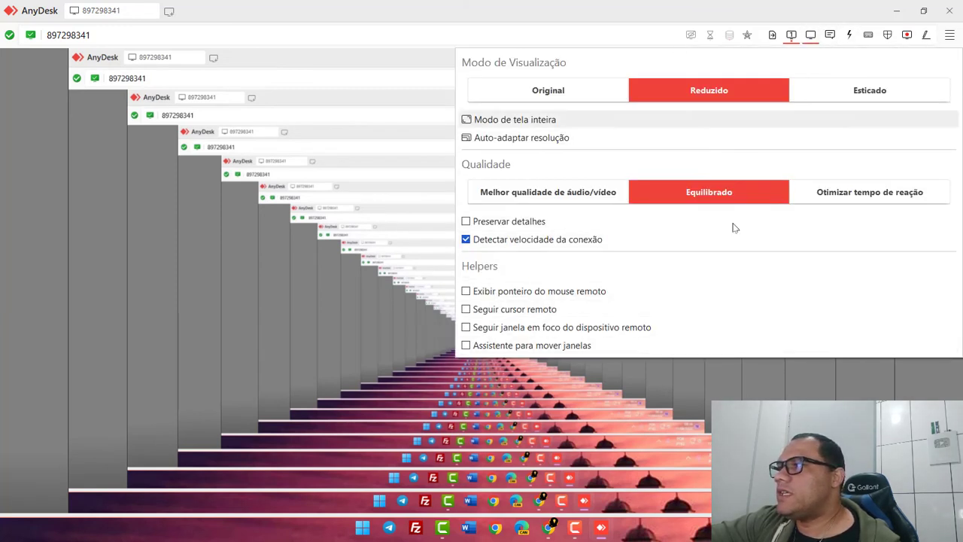
left_click(542, 13)
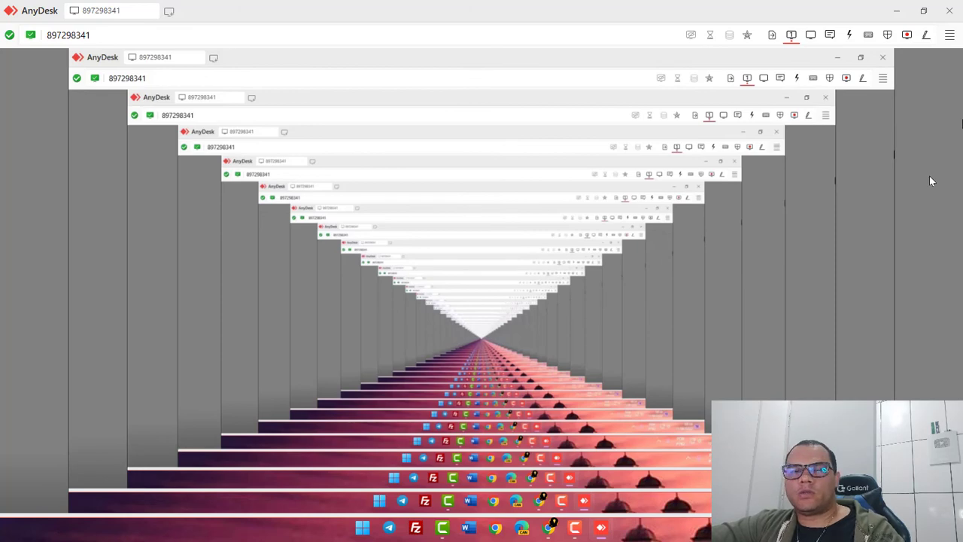
Open the file transfer browser and clear an attempted remote file download selection.
left_click(772, 36)
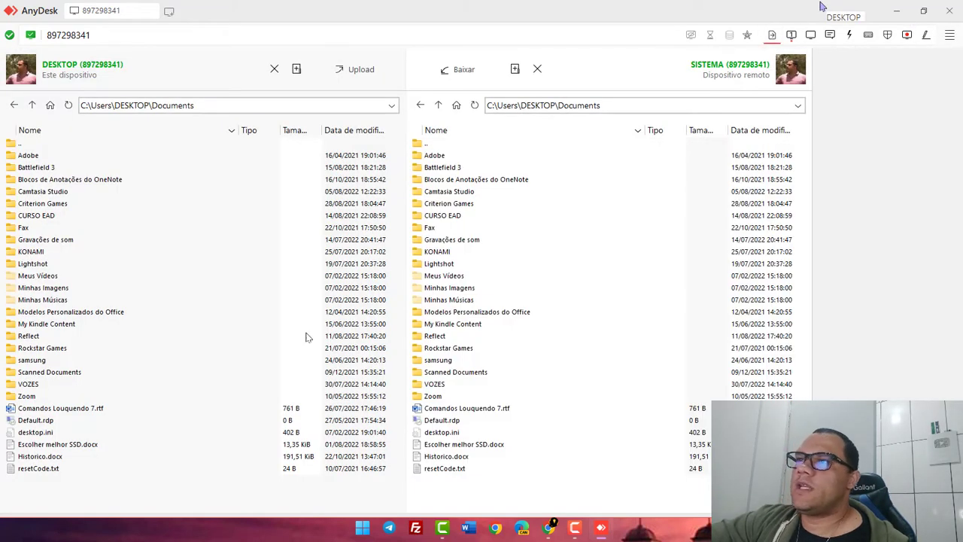
double_click(32, 456)
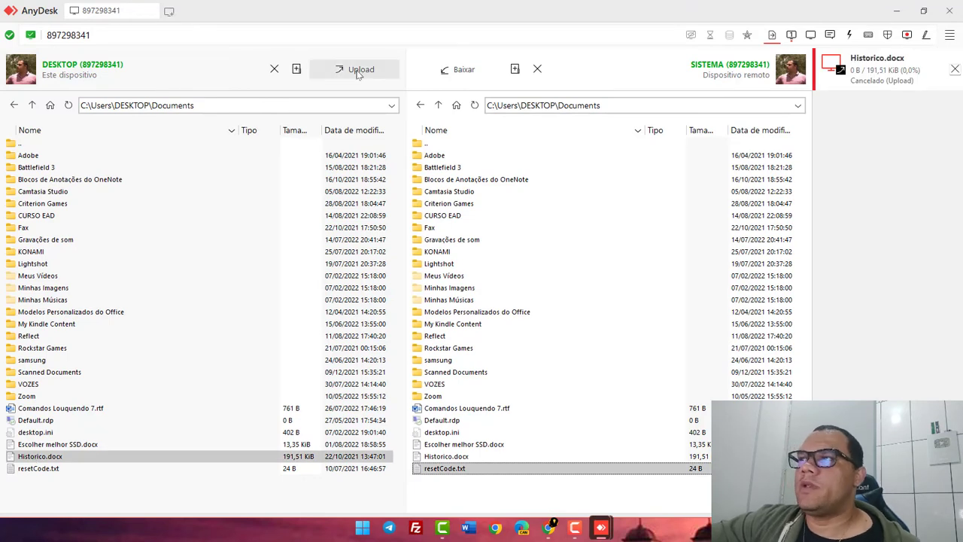
left_click(455, 71)
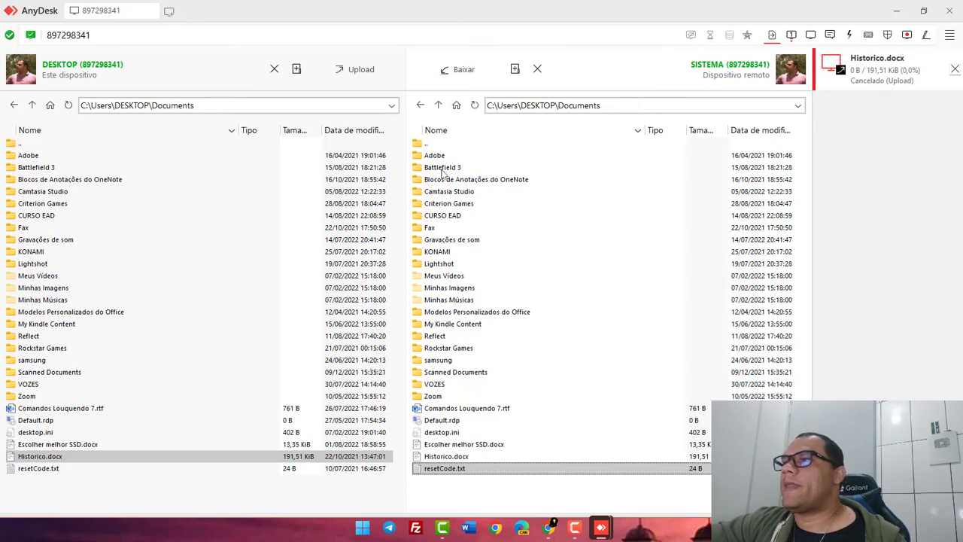
left_click(457, 106)
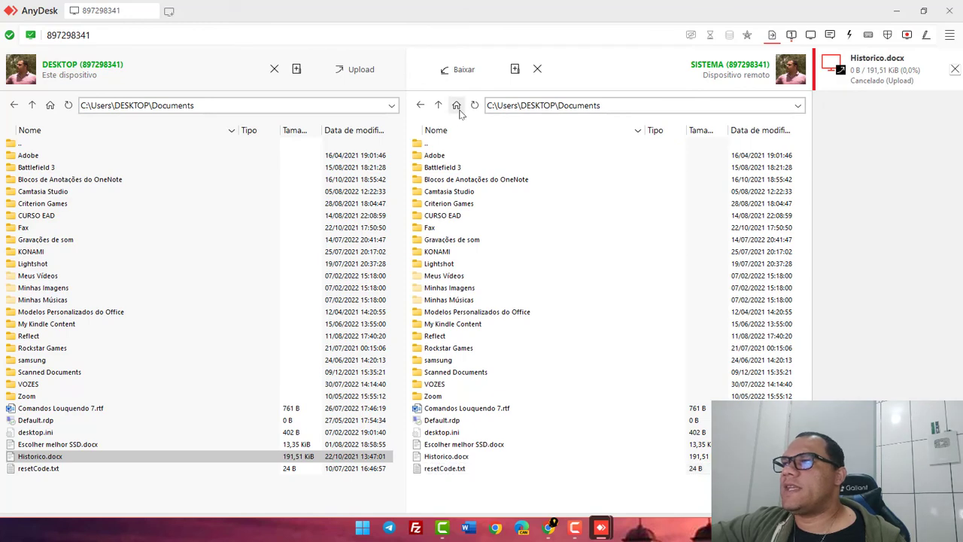
Navigate the remote pane to C:\Users\DESKTOP\Desktop and clear the local Historico.docx selection.
double_click(433, 145)
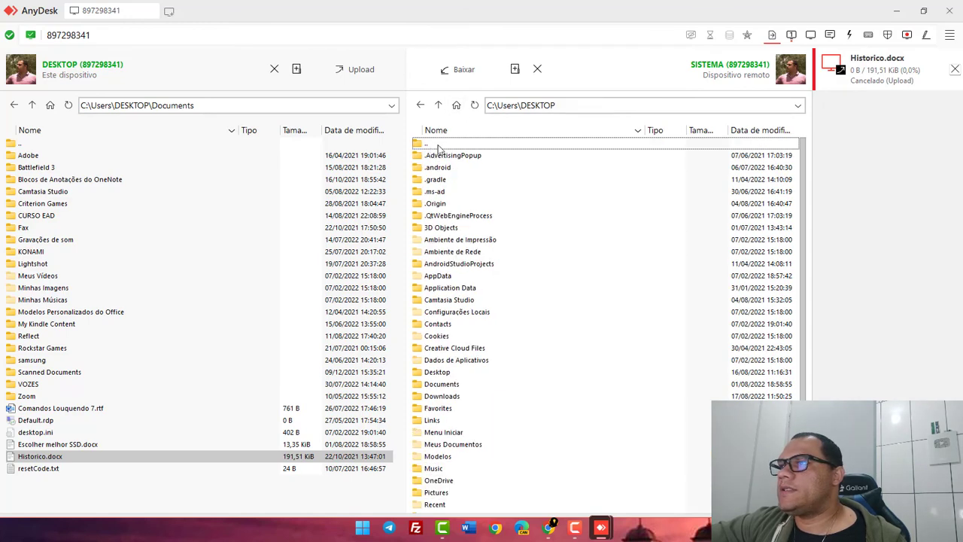
double_click(443, 145)
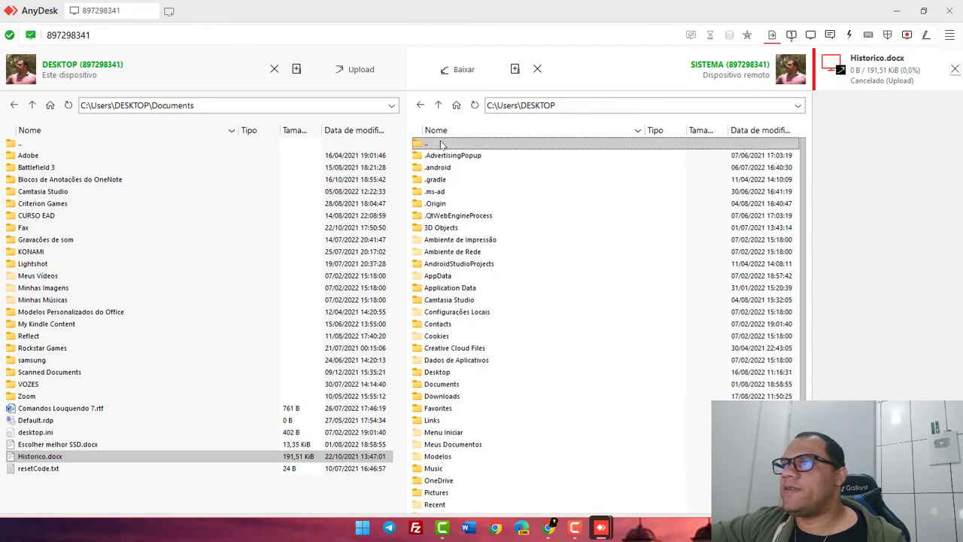
left_click(457, 106)
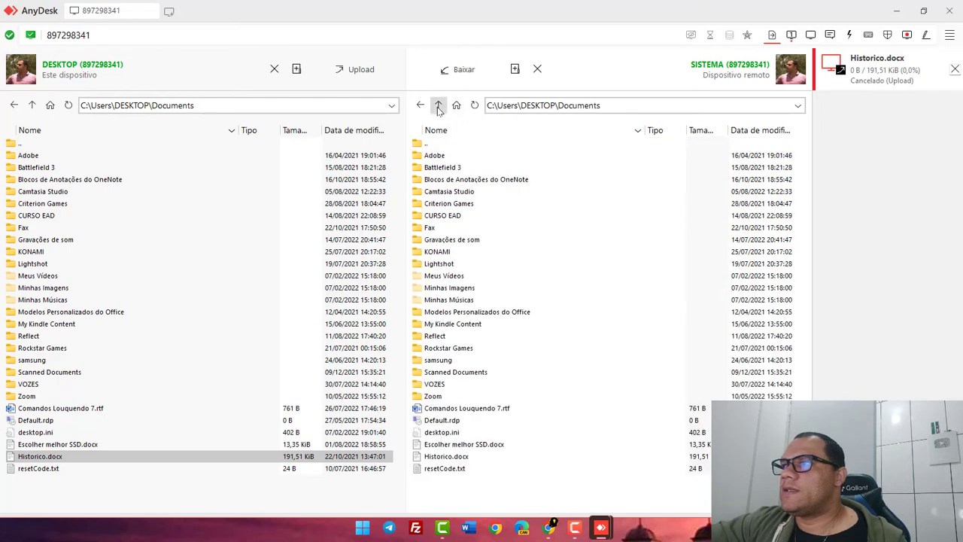
left_click(439, 106)
left_click(439, 106)
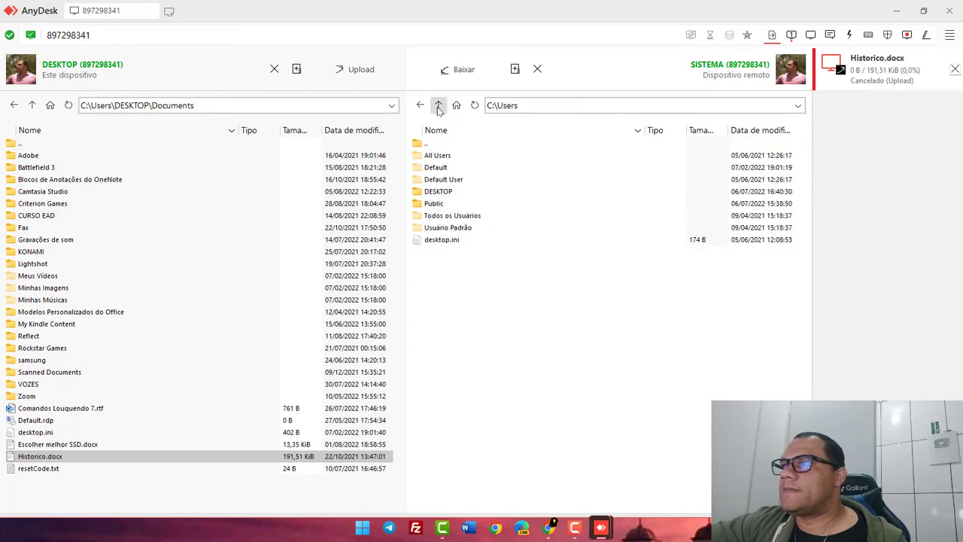
double_click(440, 192)
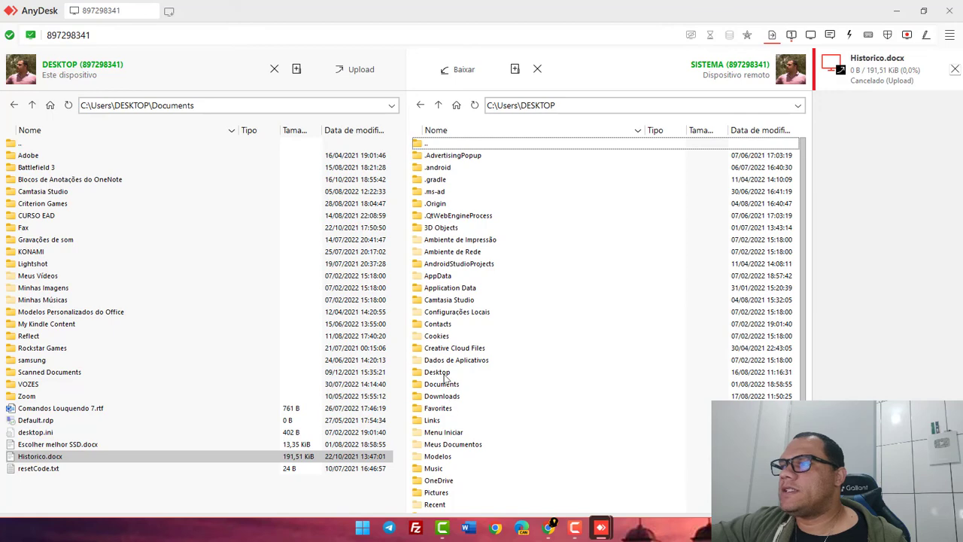
double_click(440, 373)
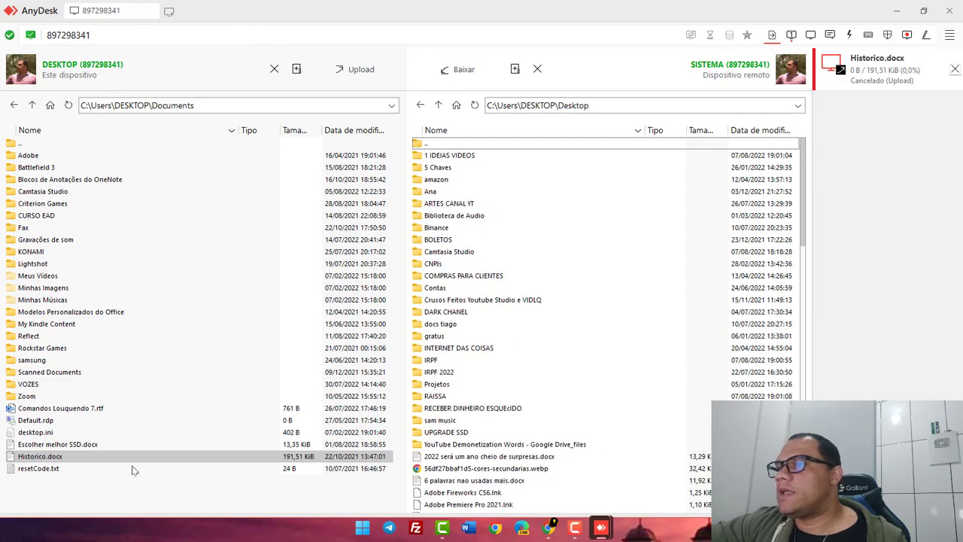
left_click(49, 498)
Upload resetCode.txt to the remote Desktop, locate it there, then return to the remote screen.
left_click(32, 470)
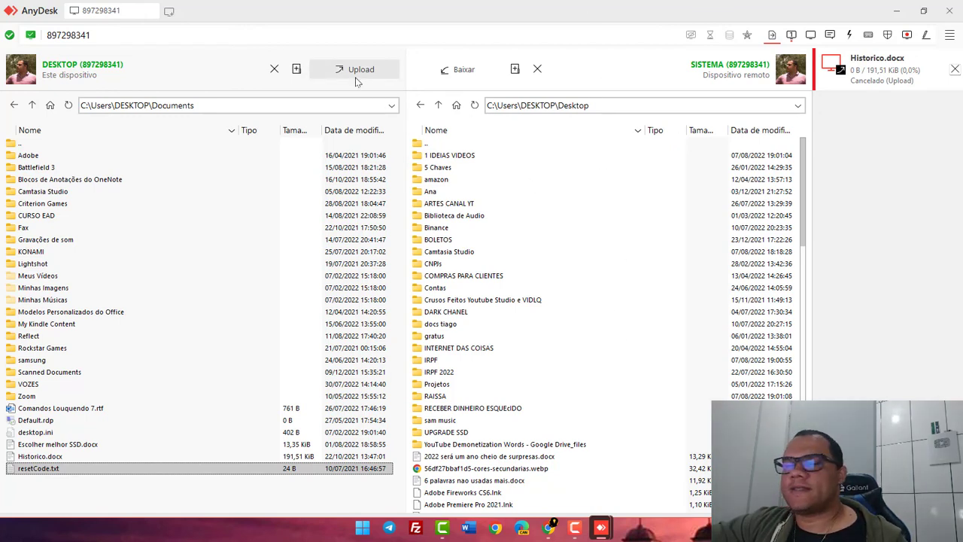
left_click(354, 78)
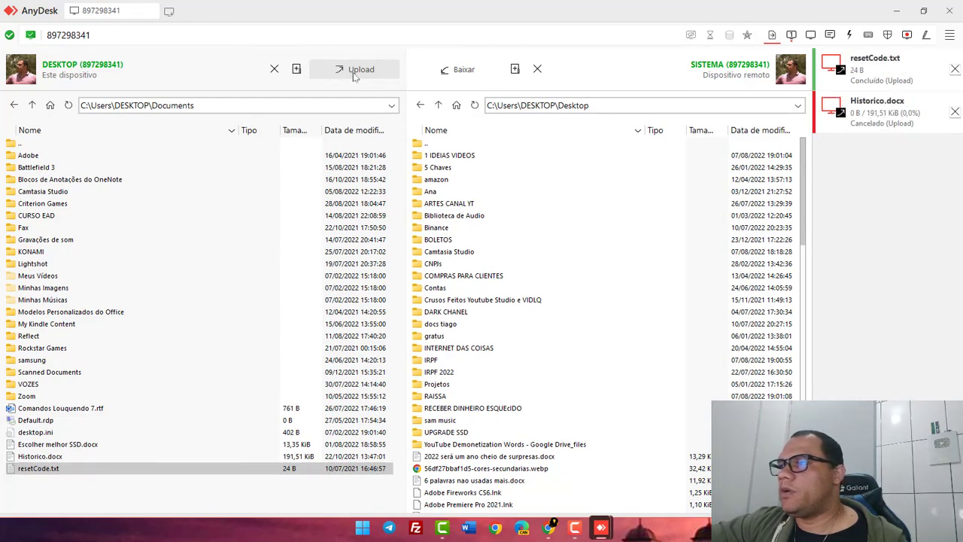
left_click(354, 69)
type("rese")
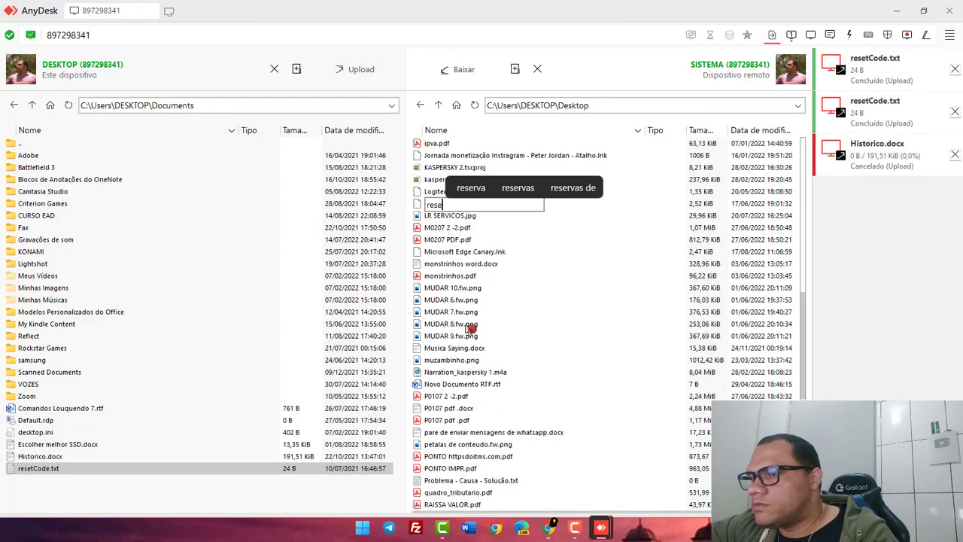
type("t")
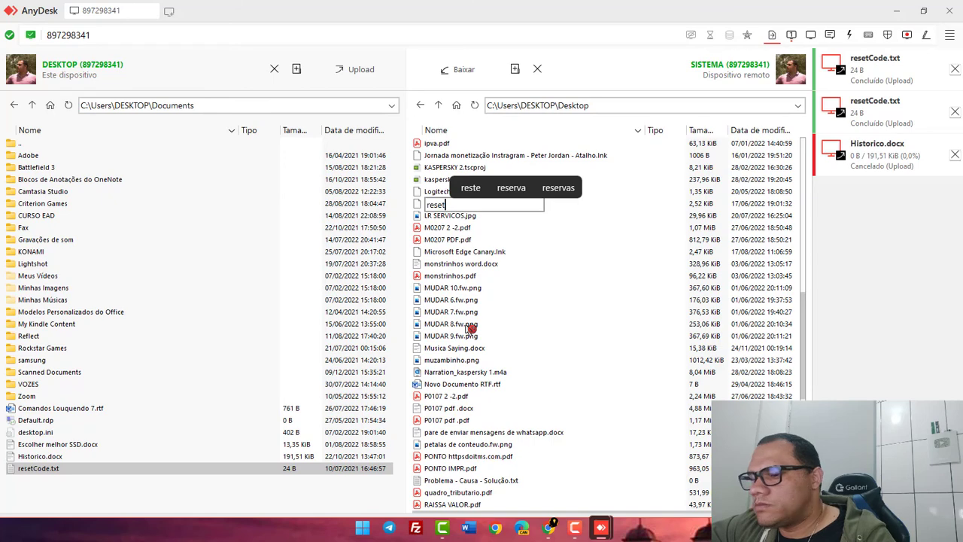
type("C")
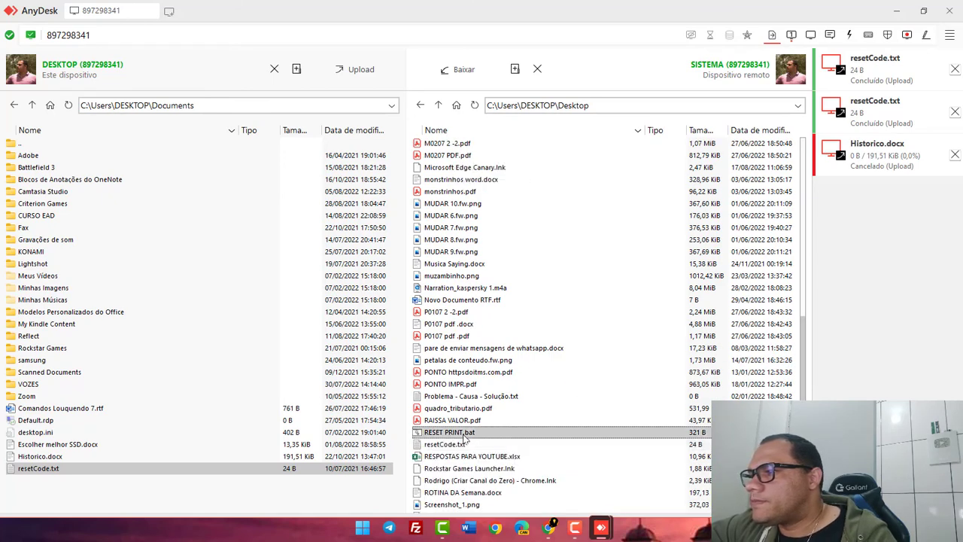
left_click(465, 444)
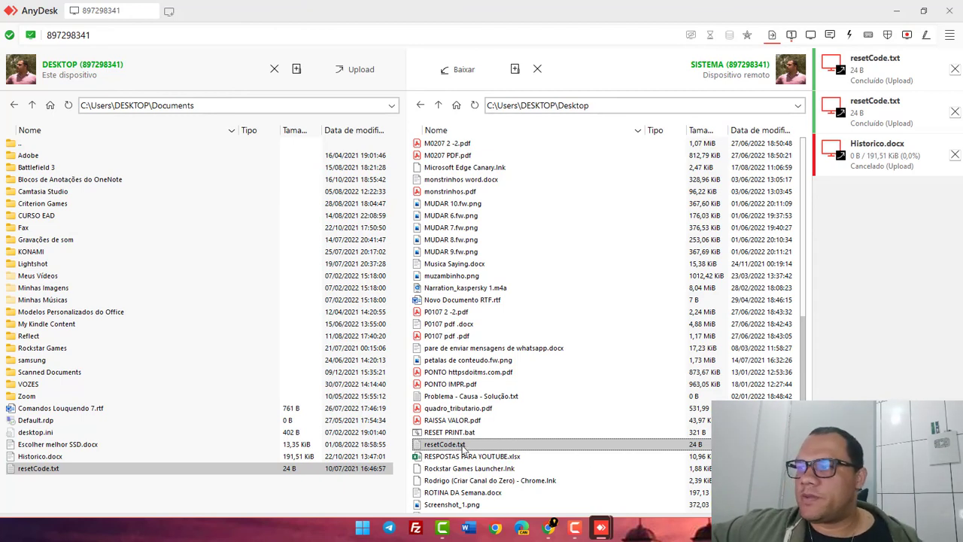
left_click(791, 35)
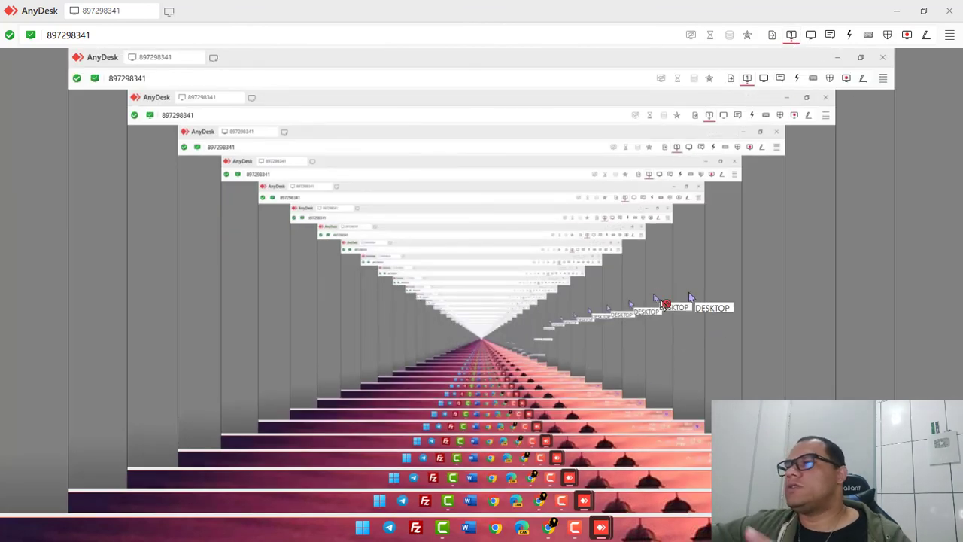